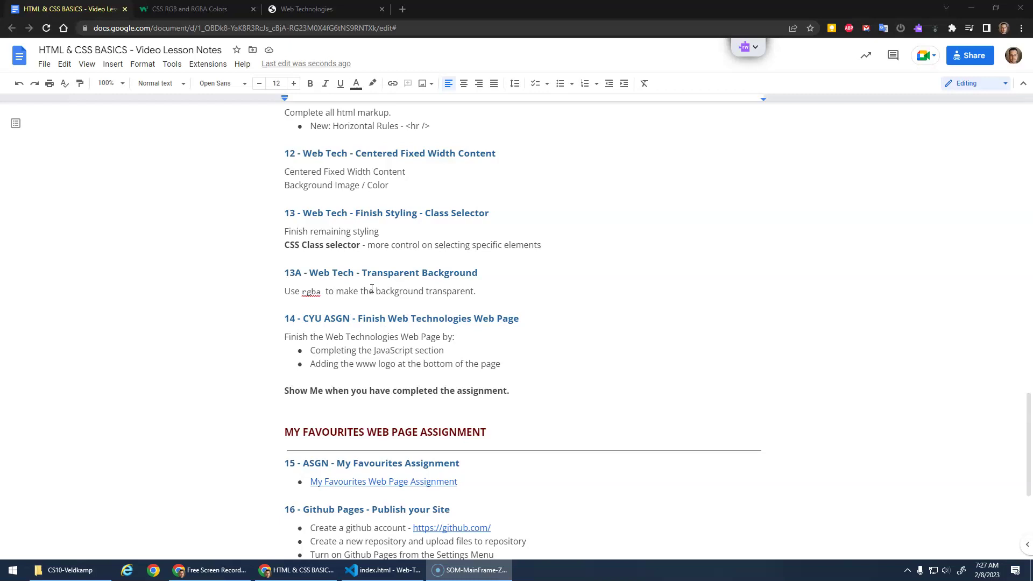
# - Check the Web Technologies page, then return to the lesson notes at the 13A Transparent Background heading
pyautogui.click(297, 16)
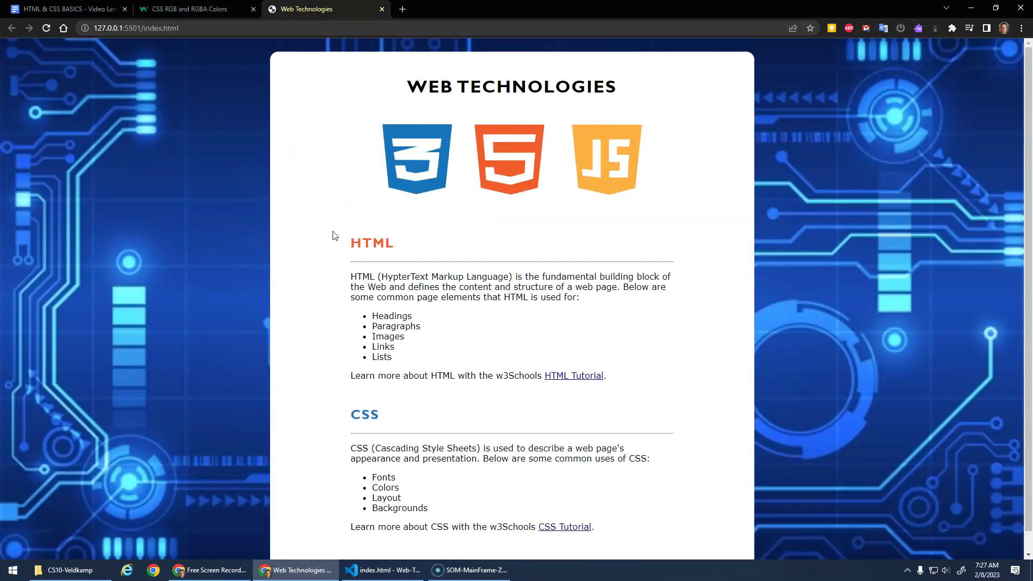
pyautogui.click(64, 9)
pyautogui.moveTo(285, 273); pyautogui.dragTo(301, 273)
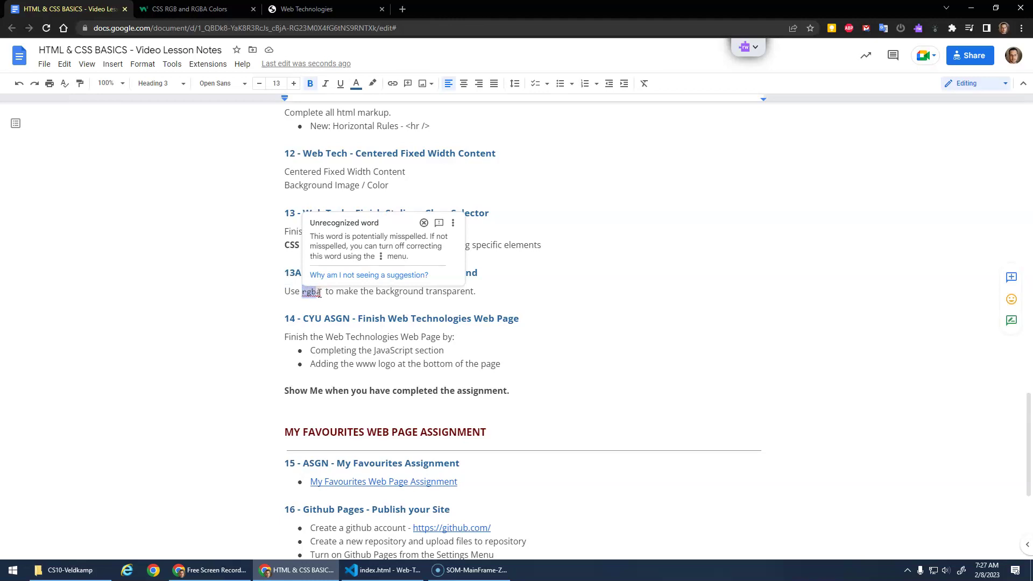
# - Bold the word rgba in the 13A note and switch to the CSS RGB and RGBA Colors page
pyautogui.moveTo(303, 293); pyautogui.dragTo(320, 294)
pyautogui.hotkey('ctrl', 'b')
pyautogui.hotkey('ctrl', 'Tab')
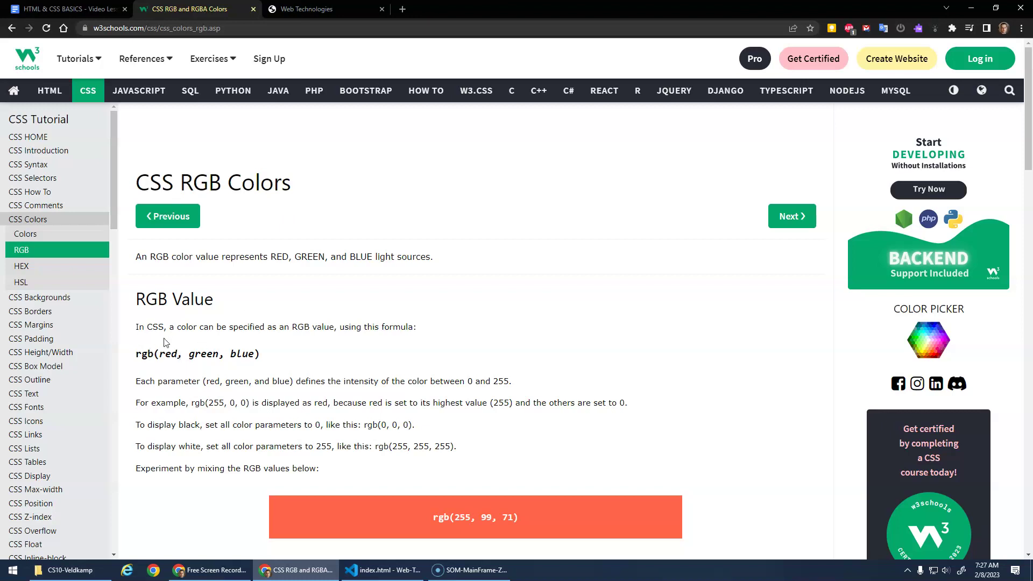
pyautogui.scroll(-2, 250, 347)
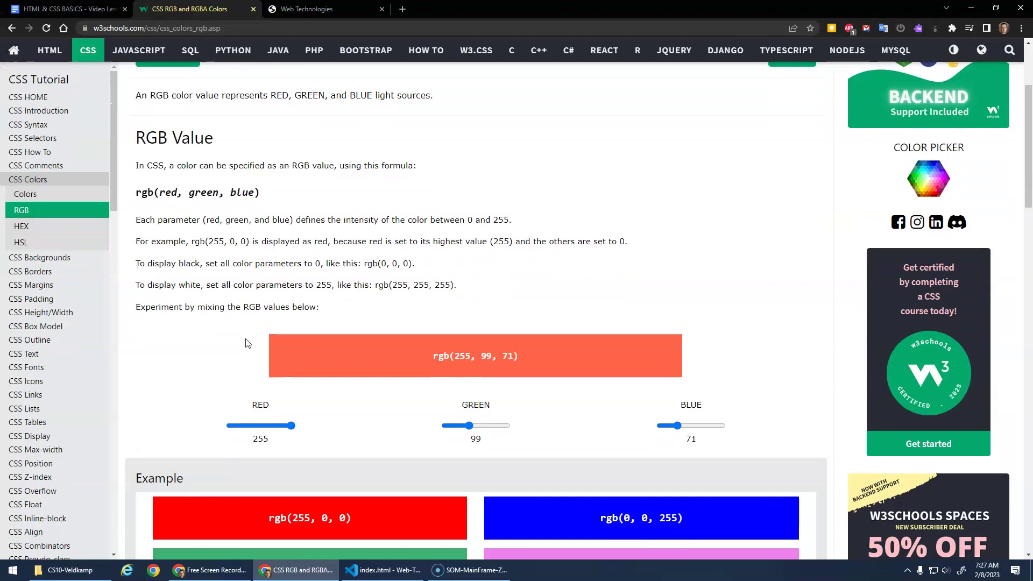
pyautogui.scroll(-1, 247, 346)
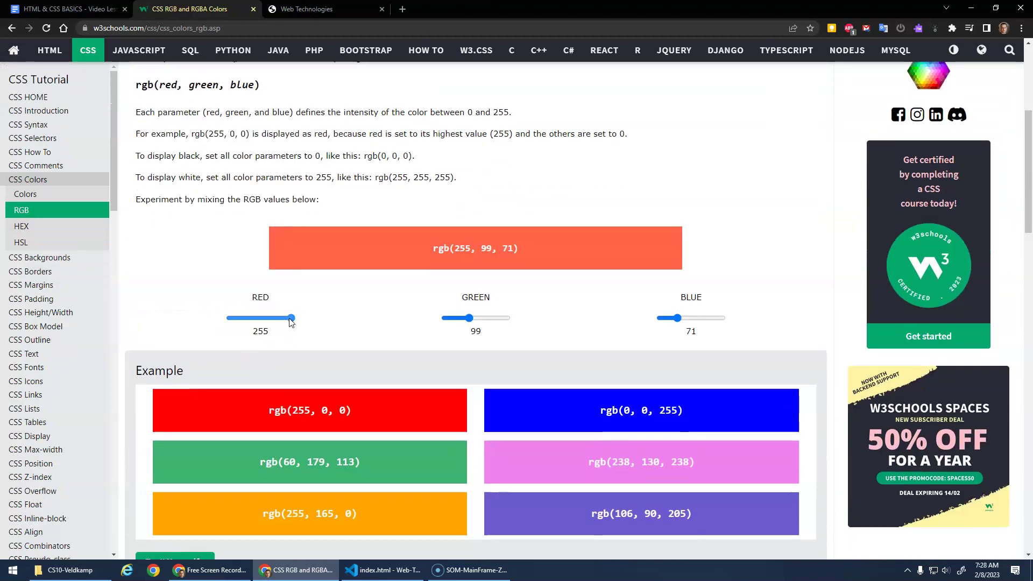
# - Mix pure blue then cyan in the RGB colour mixer by zeroing red and green and raising blue and green to 255
pyautogui.moveTo(291, 319); pyautogui.dragTo(230, 319)
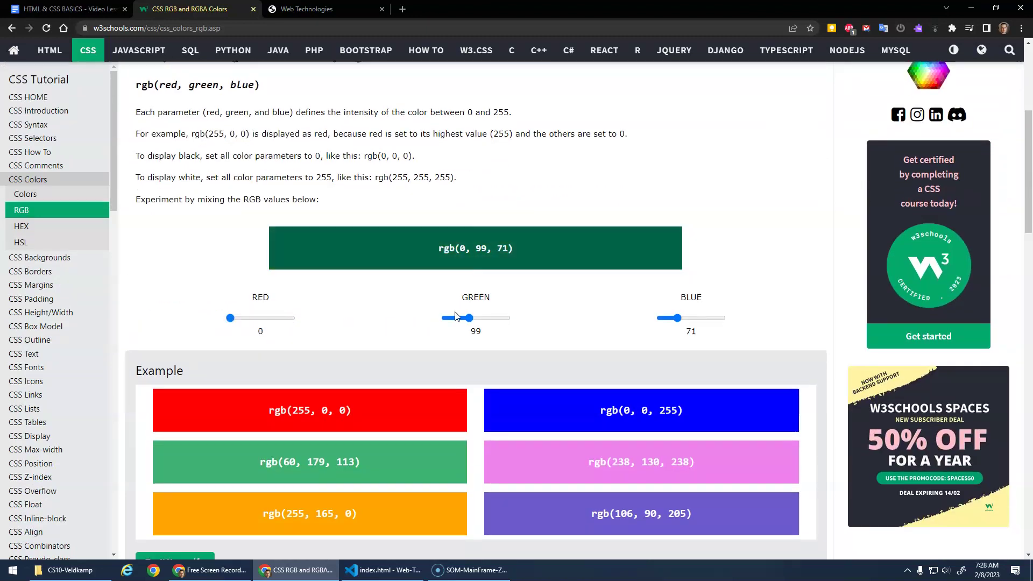
pyautogui.moveTo(469, 318); pyautogui.dragTo(422, 324)
pyautogui.moveTo(677, 318)
pyautogui.mouseDown()
pyautogui.moveTo(653, 323)
pyautogui.moveTo(747, 326)
pyautogui.mouseUp()
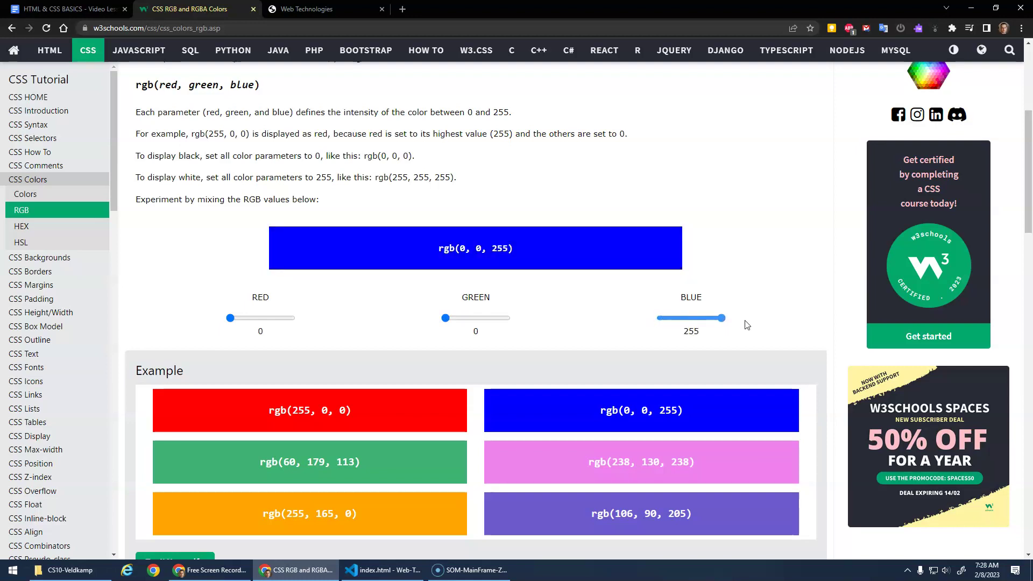
pyautogui.moveTo(447, 319); pyautogui.dragTo(508, 319)
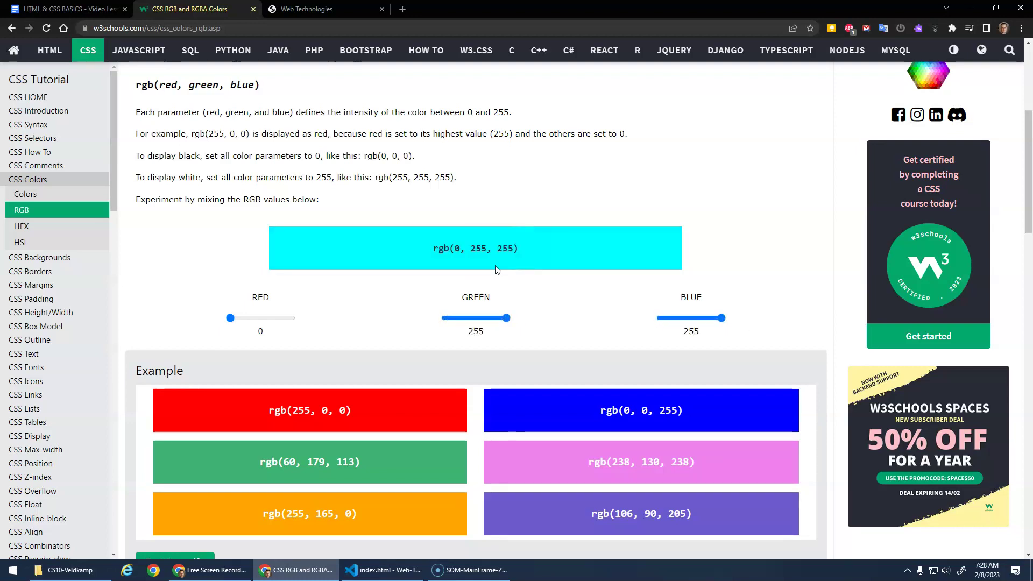
# - Raise red to 255 for white, then lower green and blue to mix the pink rgb(255, 98, 149)
pyautogui.moveTo(230, 318); pyautogui.dragTo(344, 322)
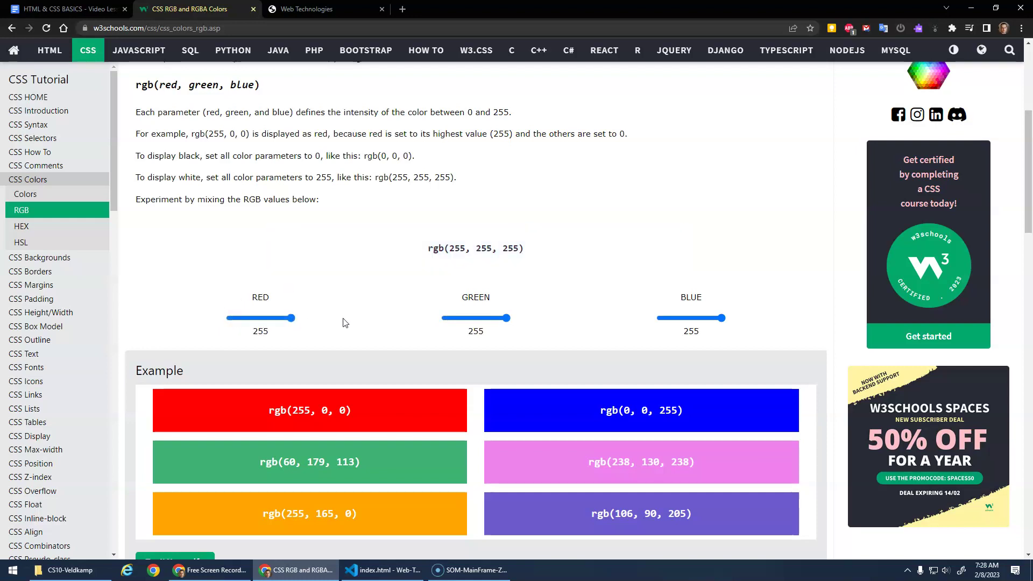
pyautogui.moveTo(506, 318); pyautogui.dragTo(469, 321)
pyautogui.moveTo(721, 318); pyautogui.dragTo(696, 320)
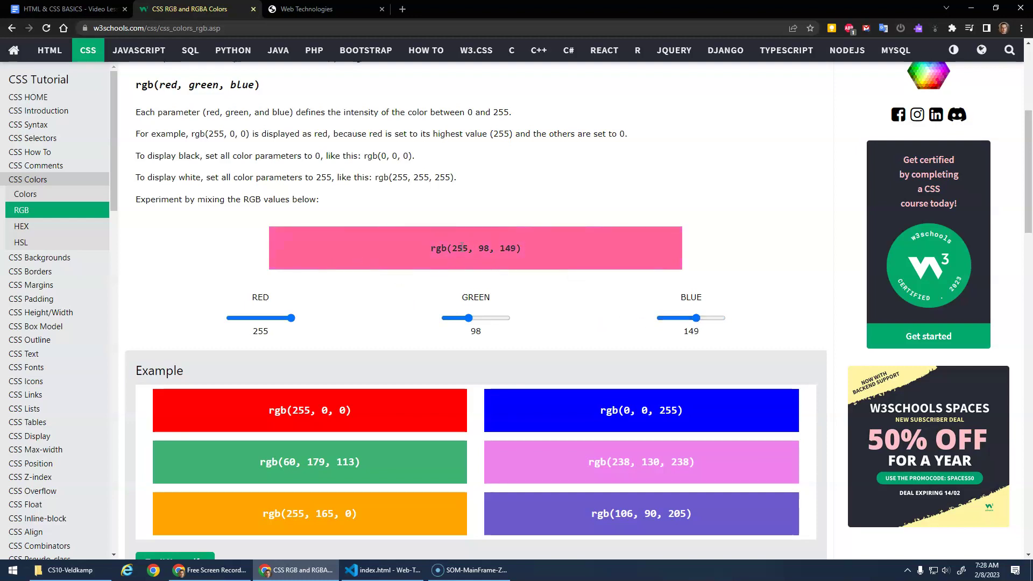
pyautogui.scroll(-2, 461, 273)
pyautogui.scroll(-3, 457, 277)
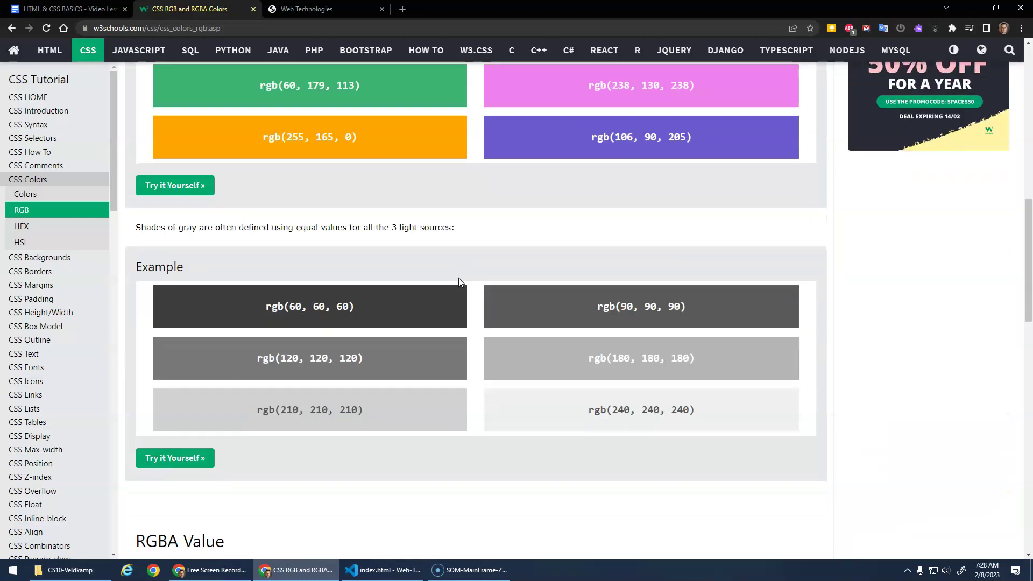
pyautogui.scroll(-3, 426, 275)
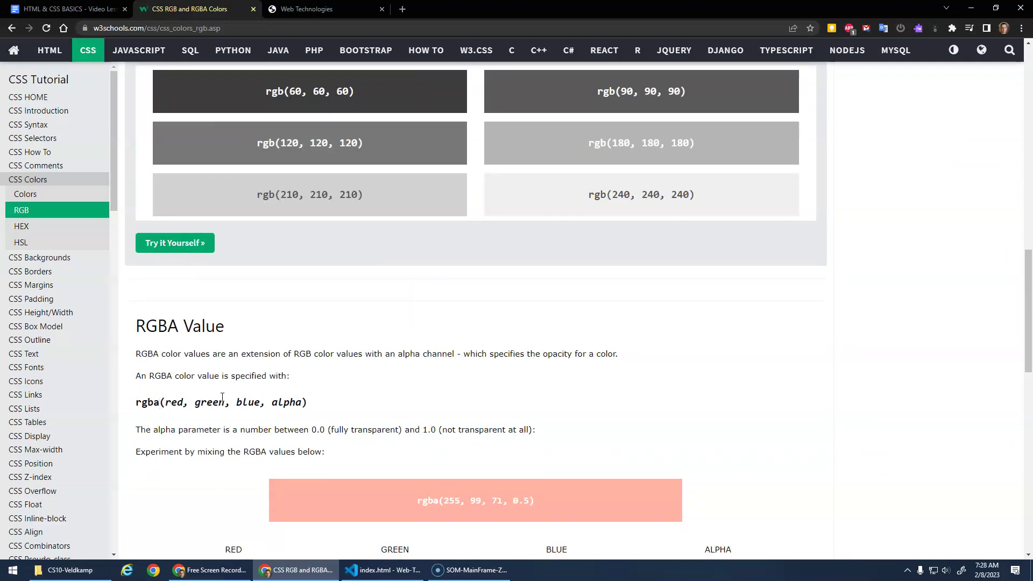
# - Highlight the alpha parameter explanation: the word alpha, the 0.0 and 1.0 values and the full sentence
pyautogui.moveTo(274, 405); pyautogui.dragTo(302, 404)
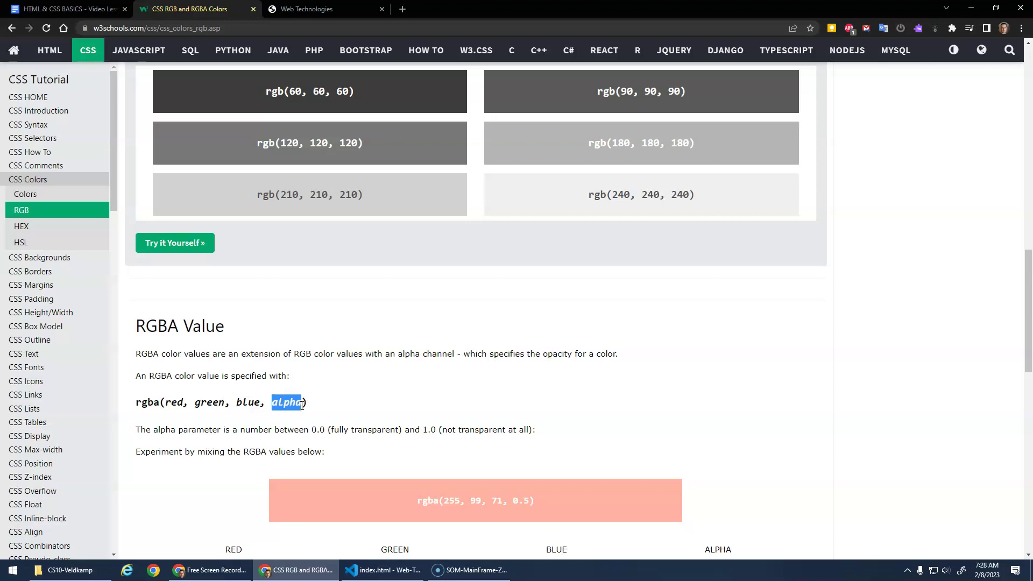
pyautogui.scroll(-2, 308, 400)
pyautogui.moveTo(312, 321); pyautogui.dragTo(325, 321)
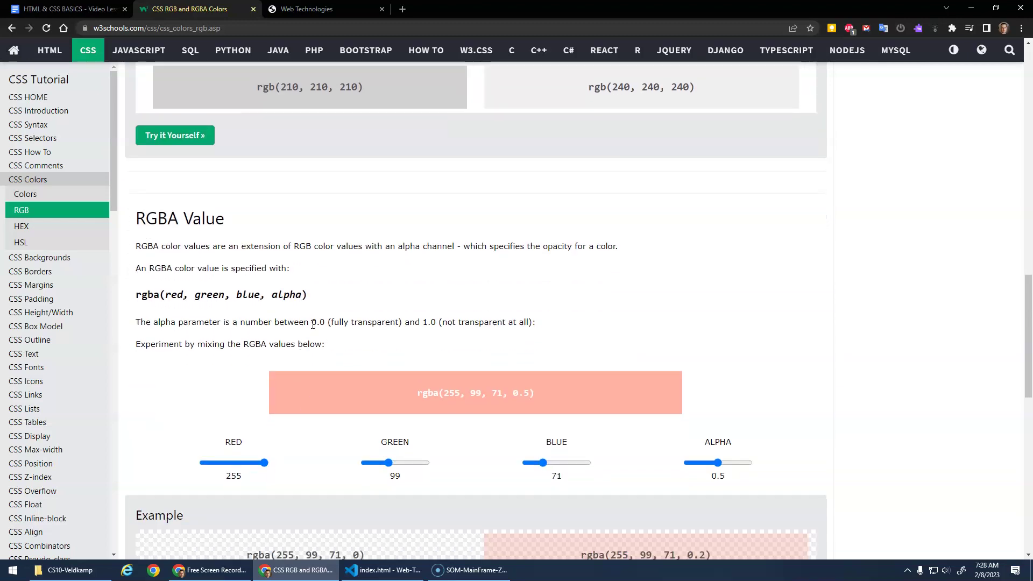
pyautogui.moveTo(423, 322); pyautogui.dragTo(437, 321)
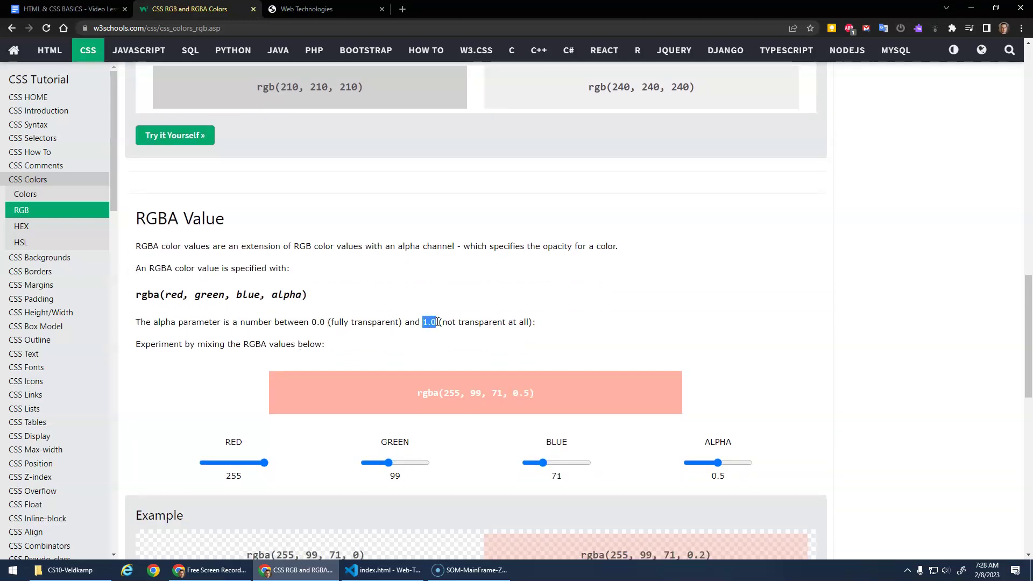
pyautogui.tripleClick(477, 322)
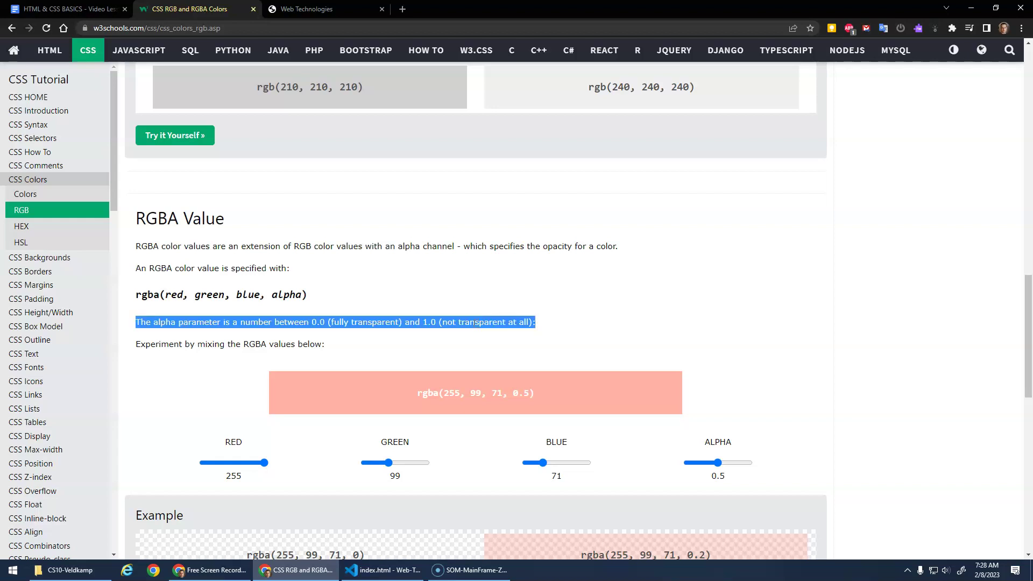
pyautogui.doubleClick(339, 325)
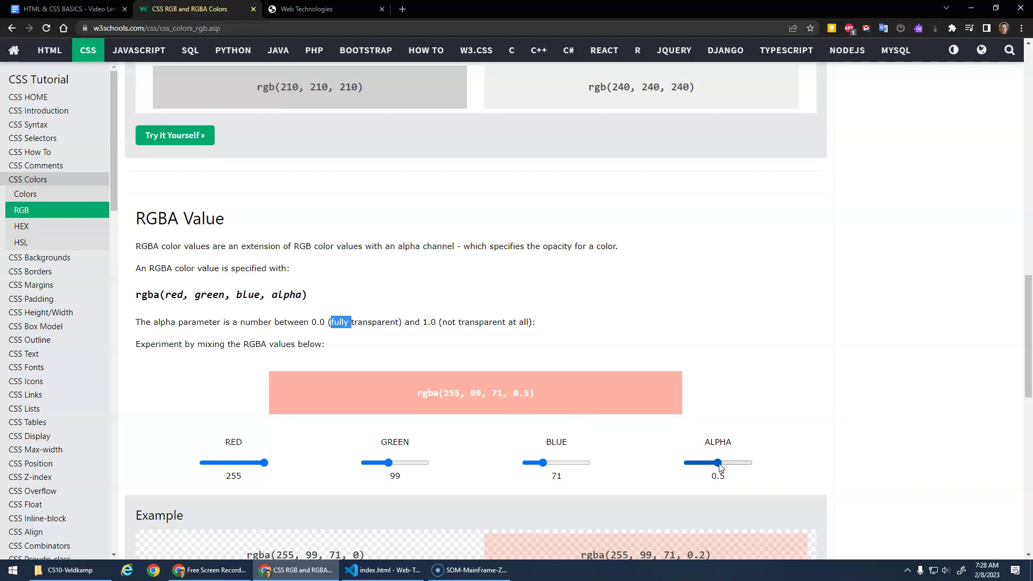
# - Slide the RGBA sample to fully opaque and back to semi-transparent at alpha 0.4
pyautogui.moveTo(718, 464); pyautogui.dragTo(757, 470)
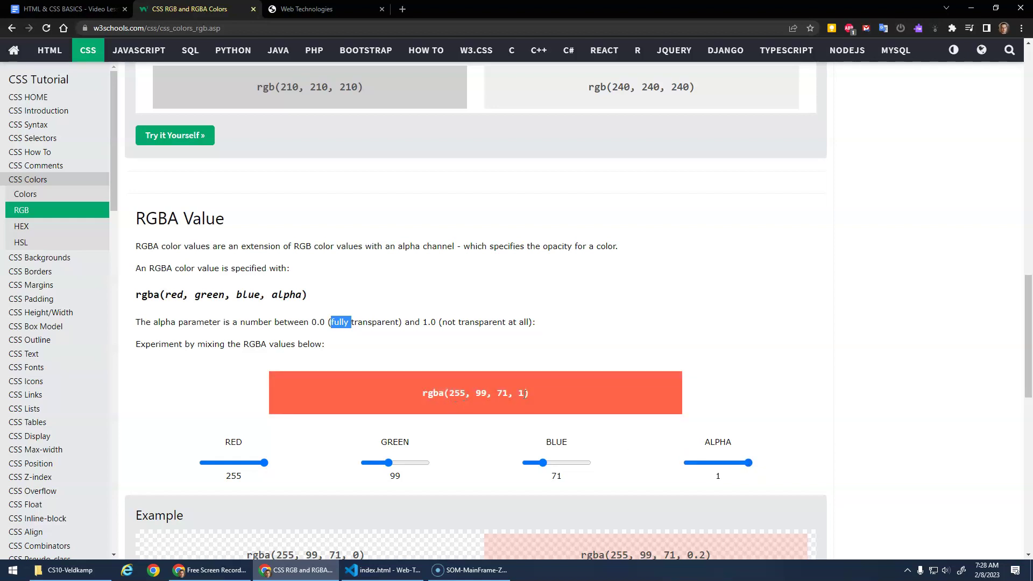
pyautogui.moveTo(748, 462); pyautogui.dragTo(714, 466)
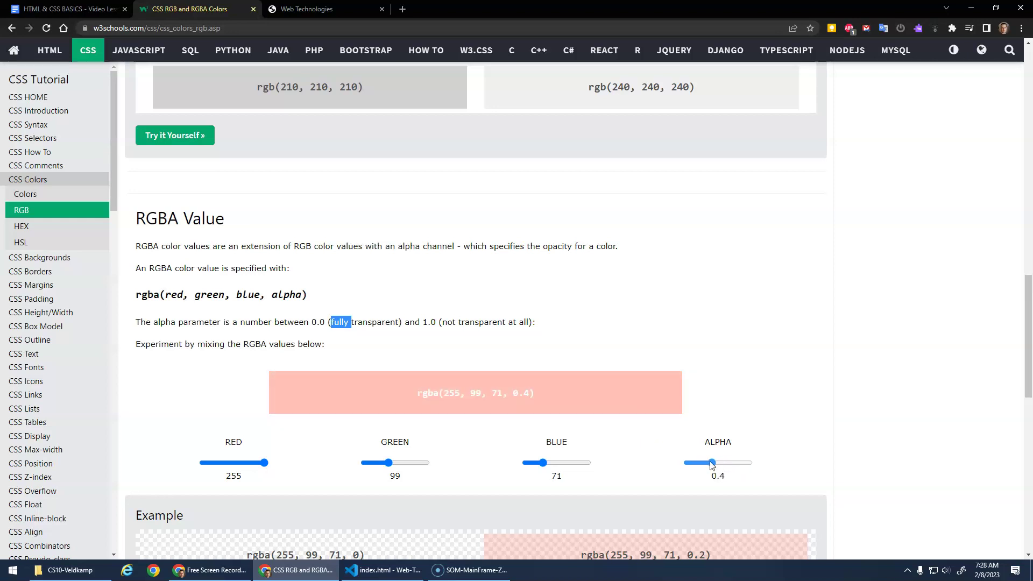
pyautogui.scroll(-2, 596, 410)
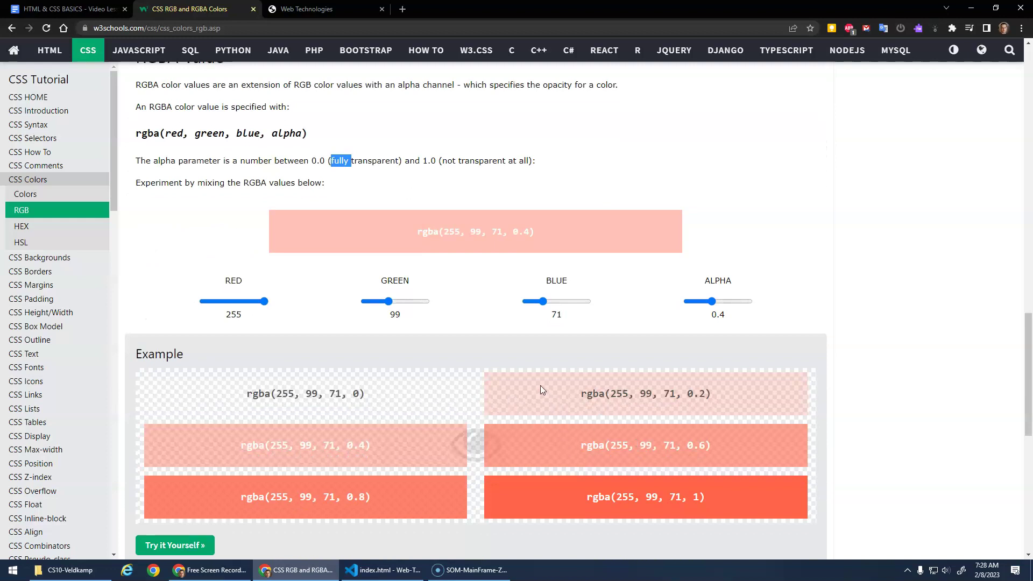
# - Bring up style.css in the editor from the Explorer and locate the body rule
pyautogui.click(315, 11)
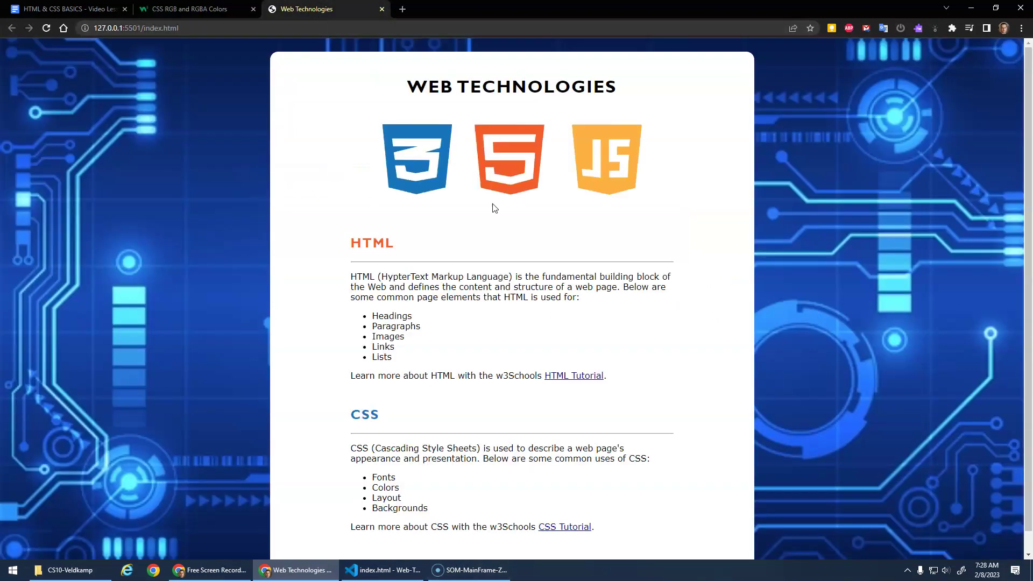
pyautogui.click(384, 571)
pyautogui.click(58, 147)
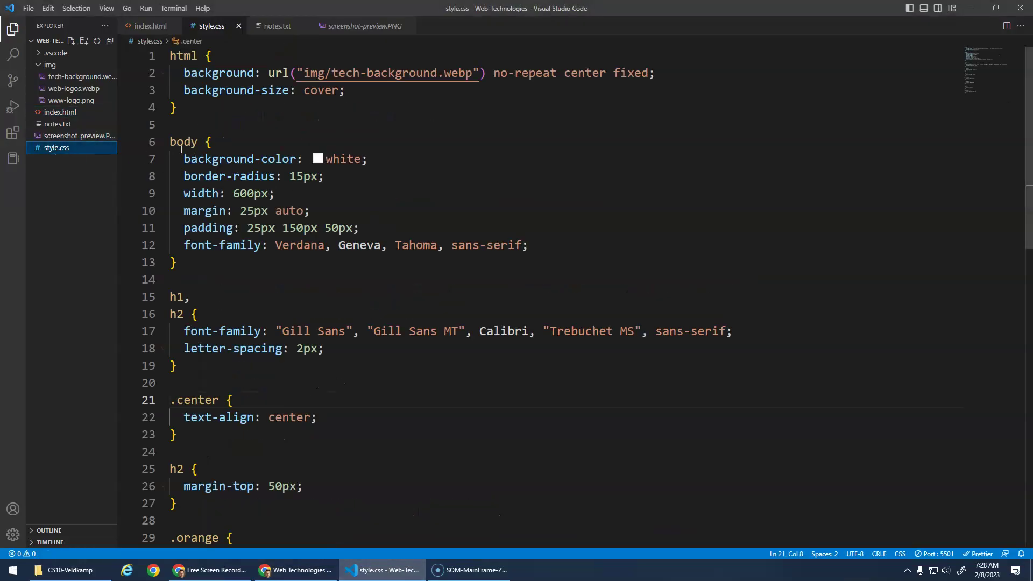
pyautogui.doubleClick(180, 147)
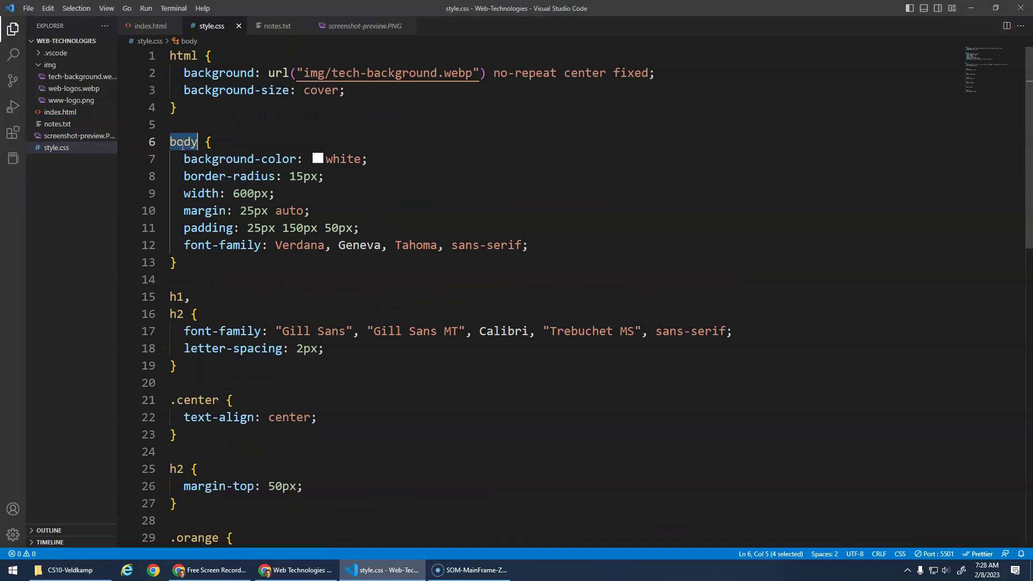
# - Replace the body background-color white with rgb(255, 255, 255), save, and confirm the page still looks white
pyautogui.doubleClick(343, 159)
pyautogui.write('r')
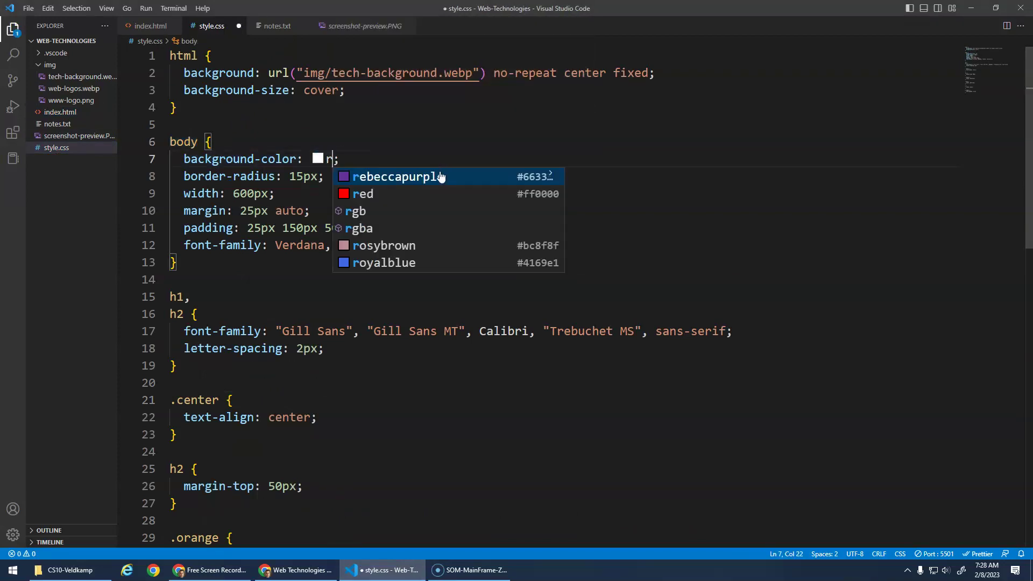
pyautogui.write('gb(255, 25')
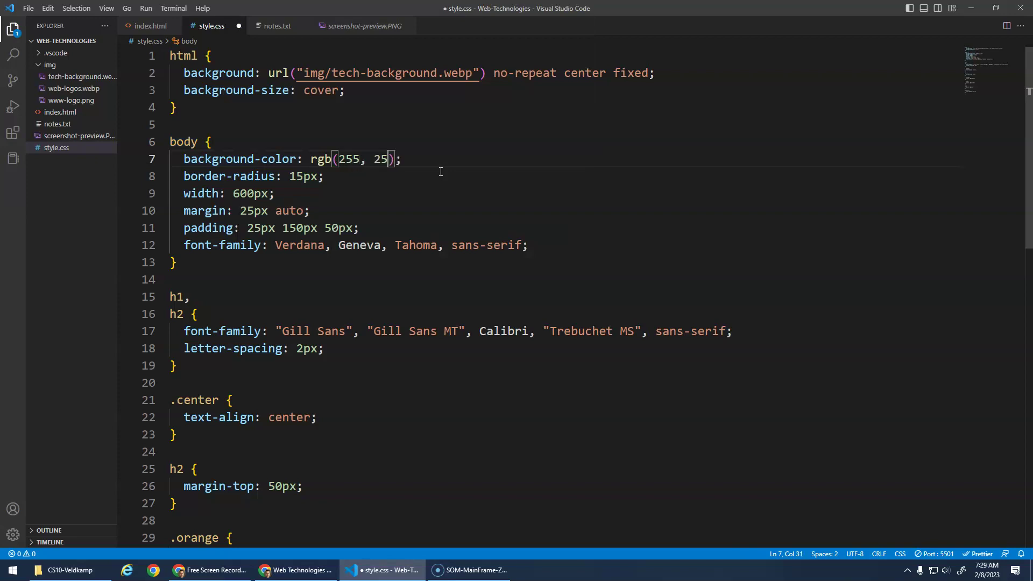
pyautogui.write('5, 255')
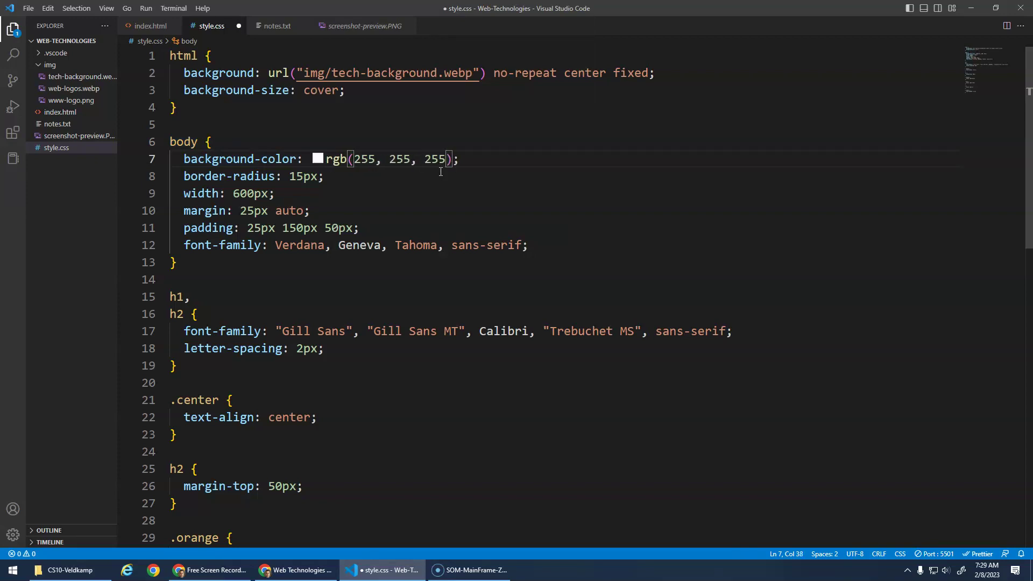
pyautogui.moveTo(396, 160)
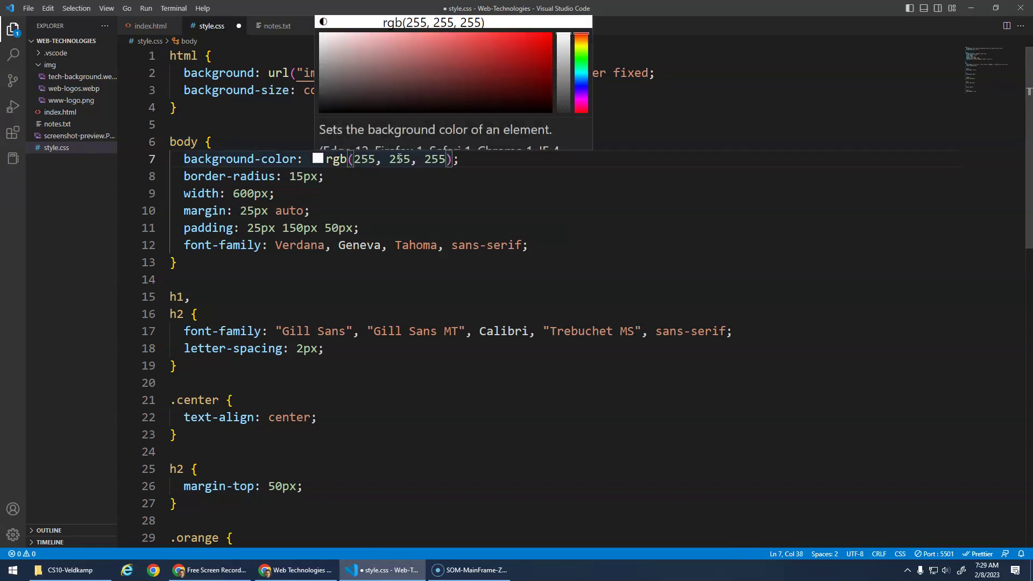
pyautogui.hotkey('ctrl', 's')
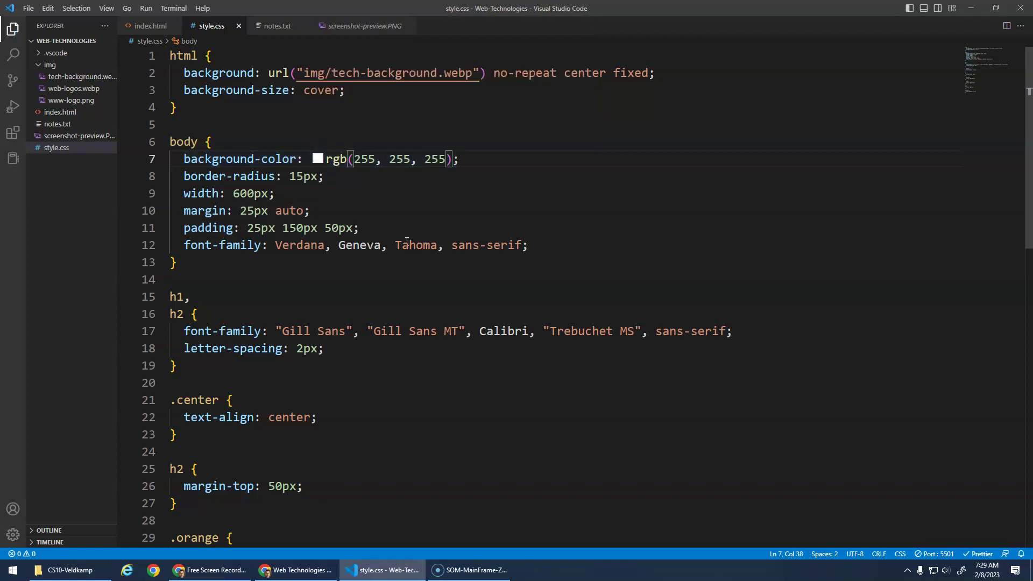
pyautogui.click(297, 571)
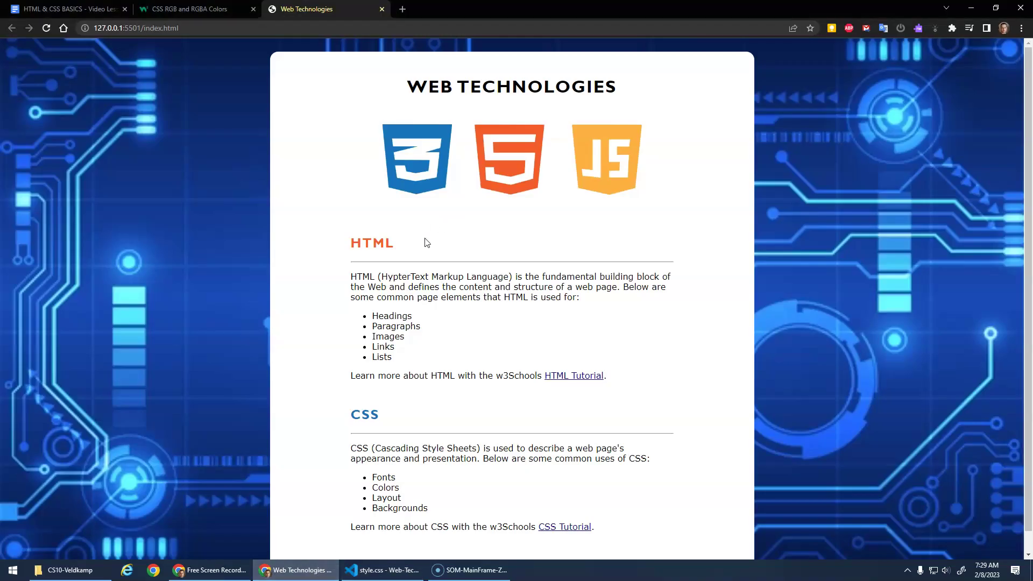
pyautogui.click(378, 570)
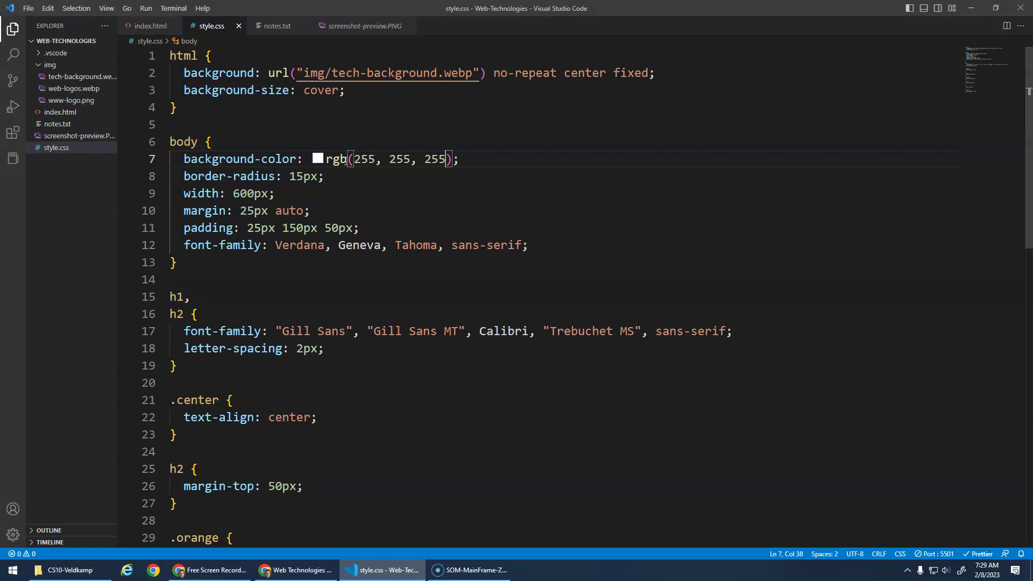
# - Change the body background to rgba(255, 255, 255, 0.5), save, and view the translucent content panel in the browser
pyautogui.click(348, 159)
pyautogui.write('a')
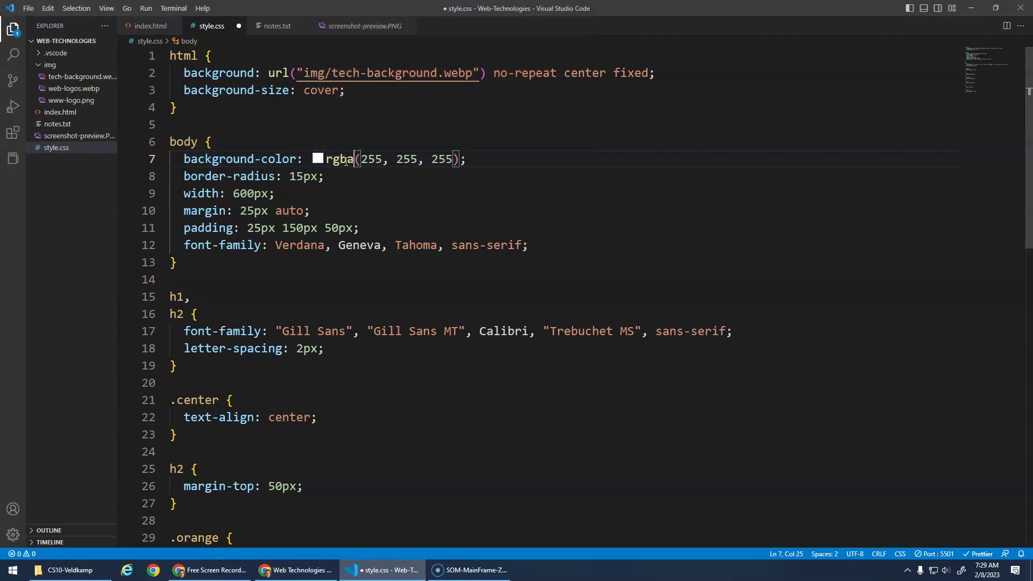
pyautogui.click(455, 159)
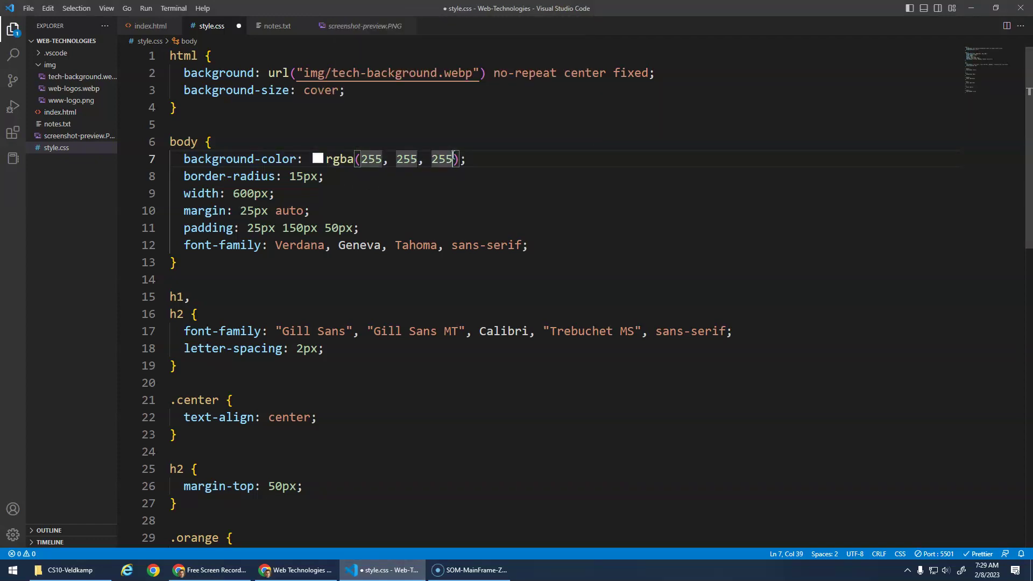
pyautogui.write(', ')
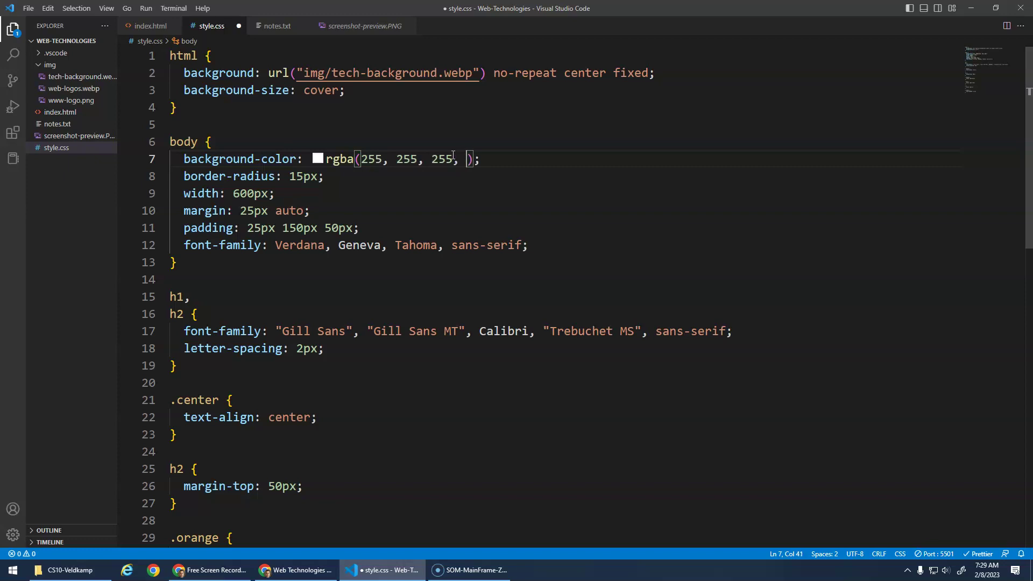
pyautogui.write('0.5')
pyautogui.hotkey('ctrl', 's')
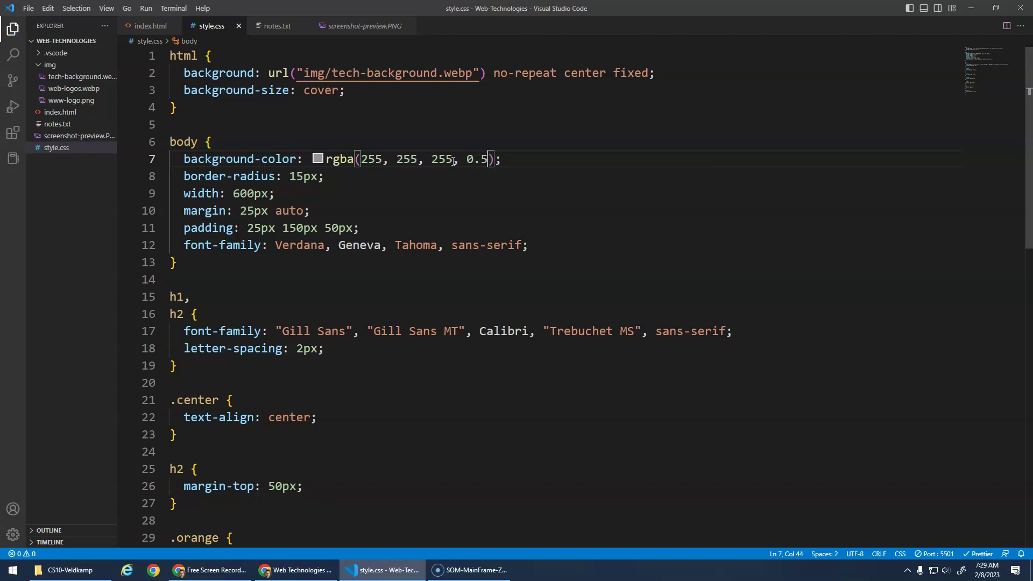
pyautogui.click(315, 565)
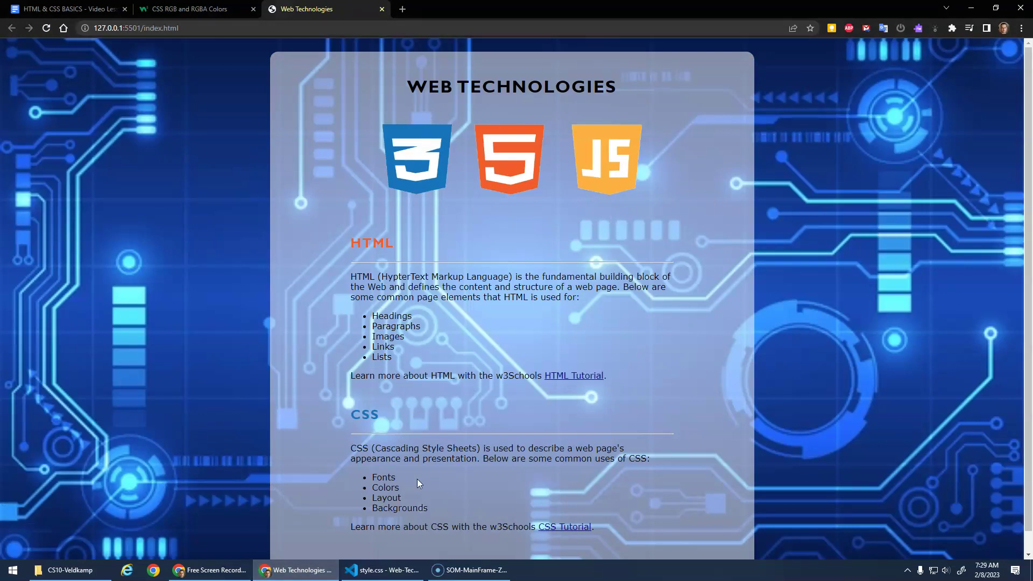
pyautogui.click(388, 570)
# - Change the alpha to 0.8, save style.css, and view the reloaded page in the browser
pyautogui.press('BackSpace')
pyautogui.write('8);')
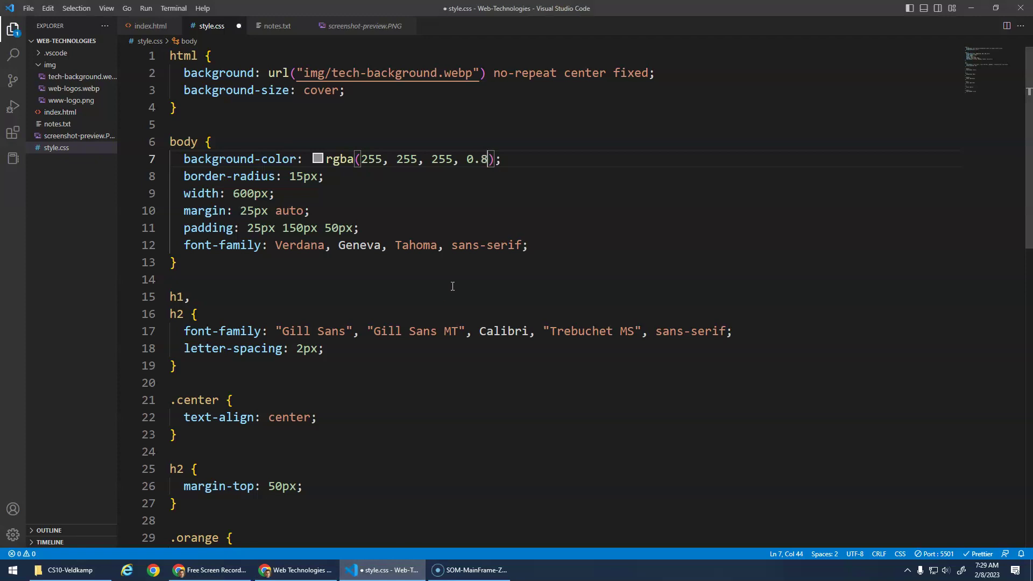
pyautogui.hotkey('ctrl', 's')
pyautogui.click(296, 569)
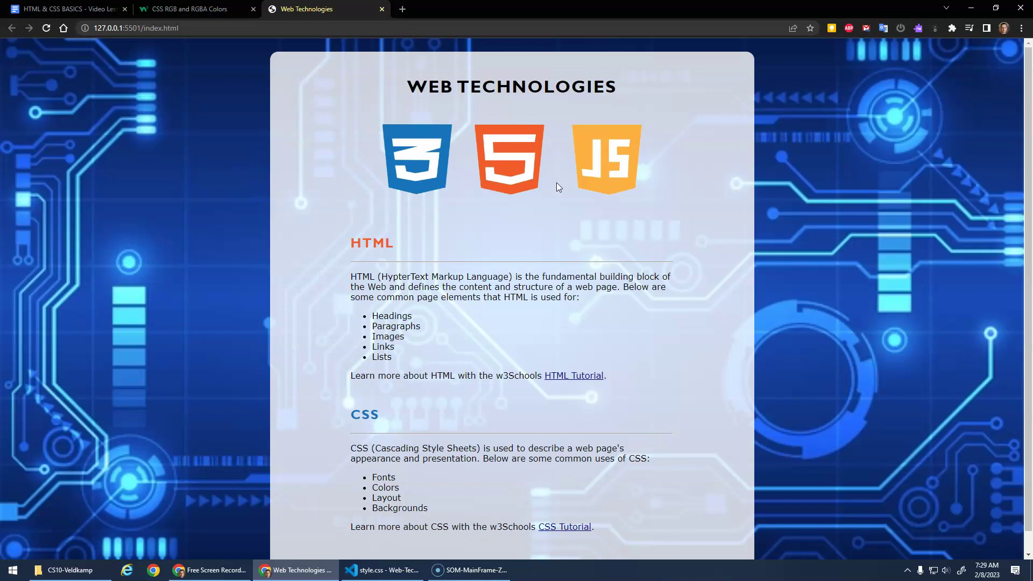
pyautogui.scroll(-1, 501, 364)
pyautogui.scroll(1, 452, 484)
# - Back in the editor, open screenshot-preview.PNG to compare against the page
pyautogui.click(383, 567)
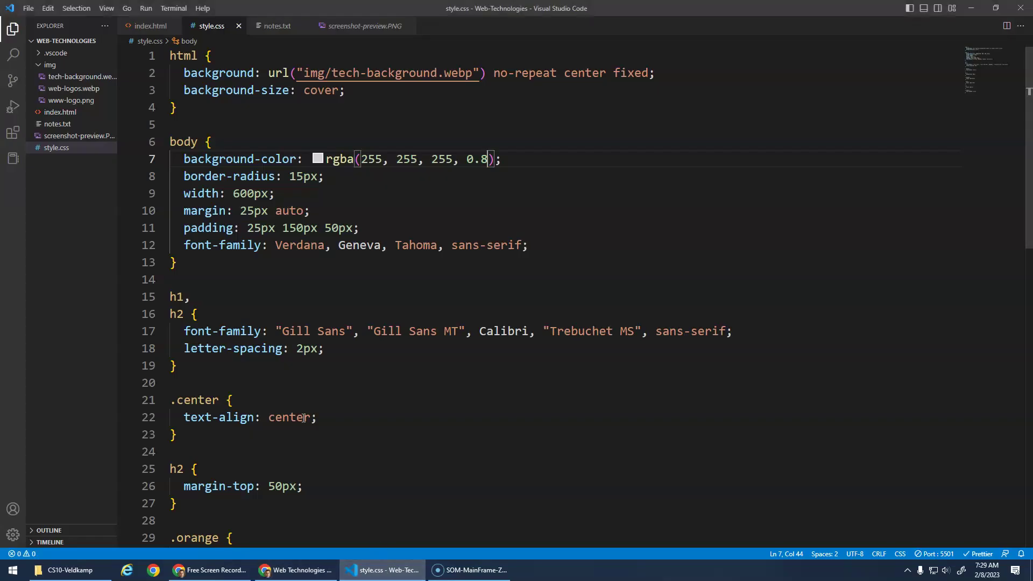
pyautogui.click(73, 138)
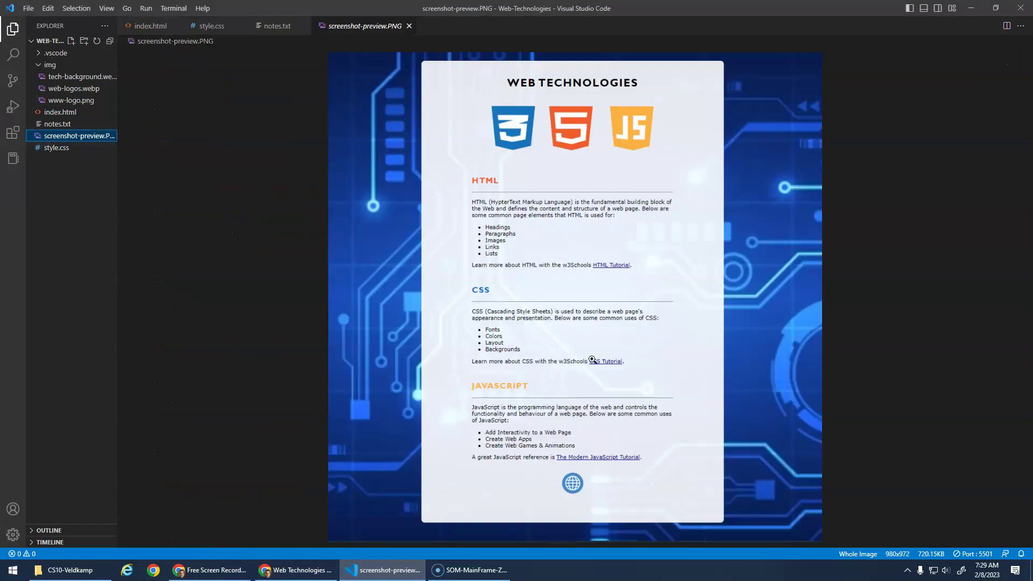